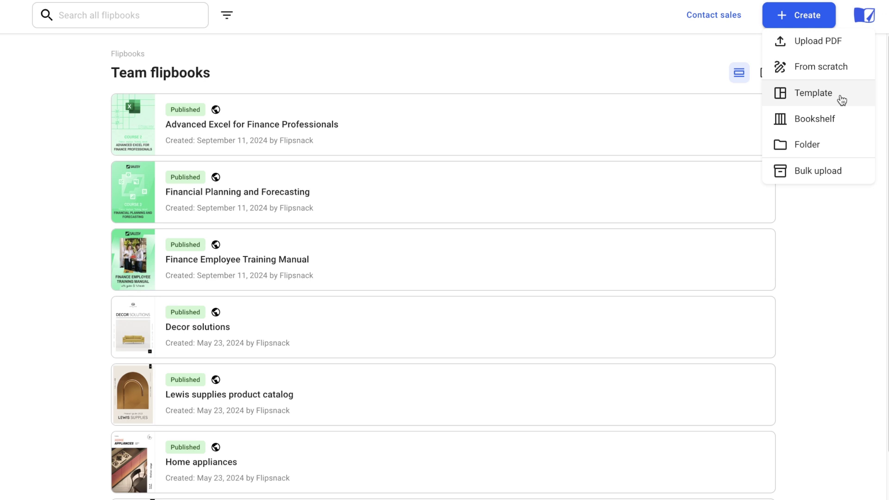
# Start creating a new bookshelf from the Create menu.
pyautogui.click(847, 125)
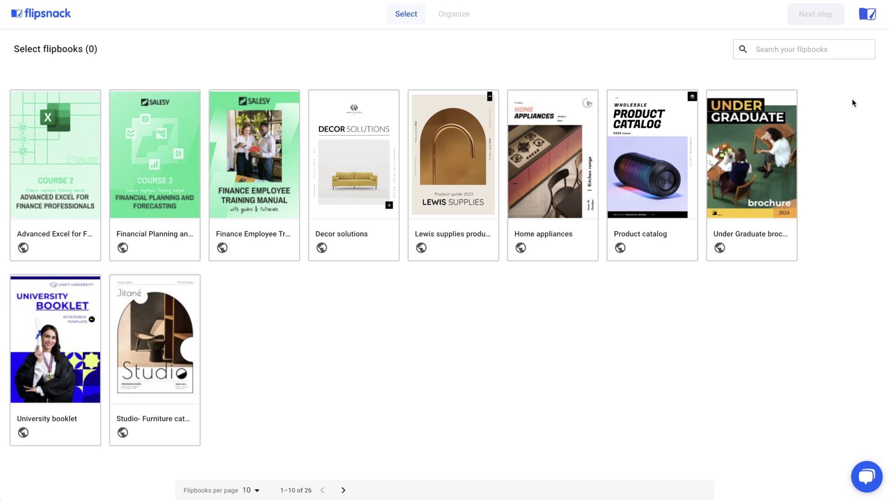
# Select the Advanced Excel, Financial Planning and Finance Employee Training Manual flipbooks for the shelf.
pyautogui.click(85, 127)
pyautogui.click(145, 139)
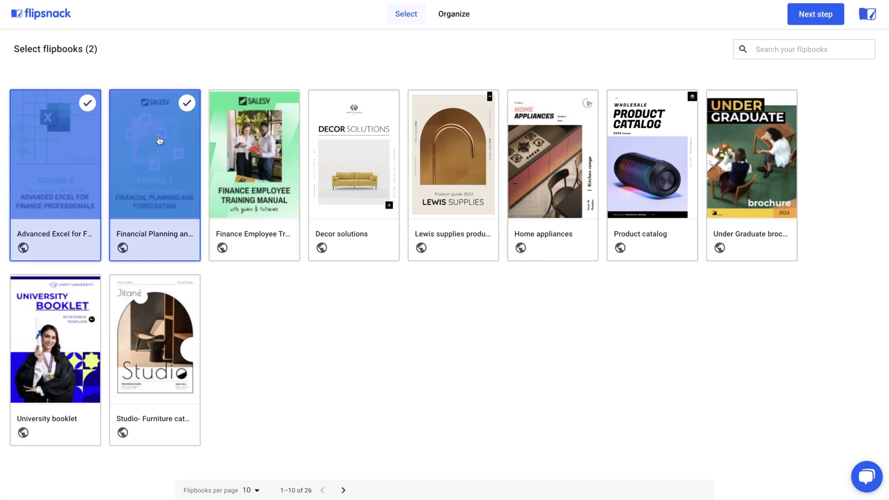
pyautogui.click(242, 144)
pyautogui.click(768, 49)
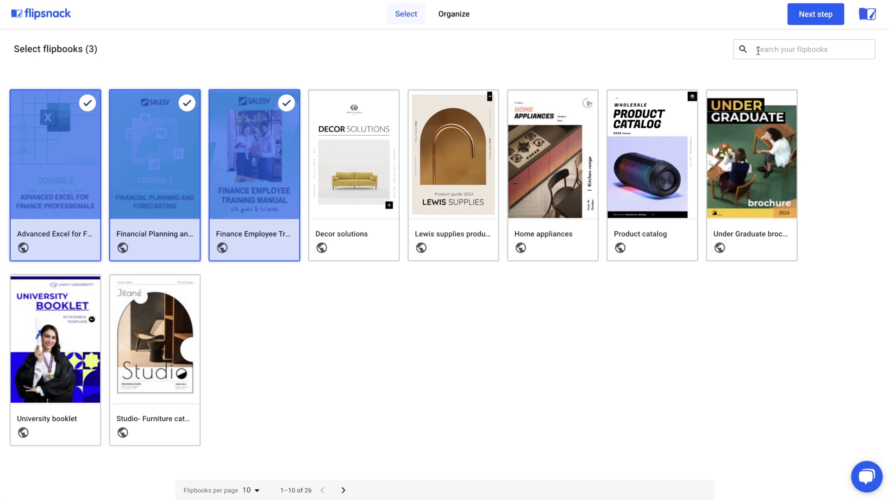
# Arrange the shelf so the Finance Employee Training Manual sits in first place.
pyautogui.click(814, 15)
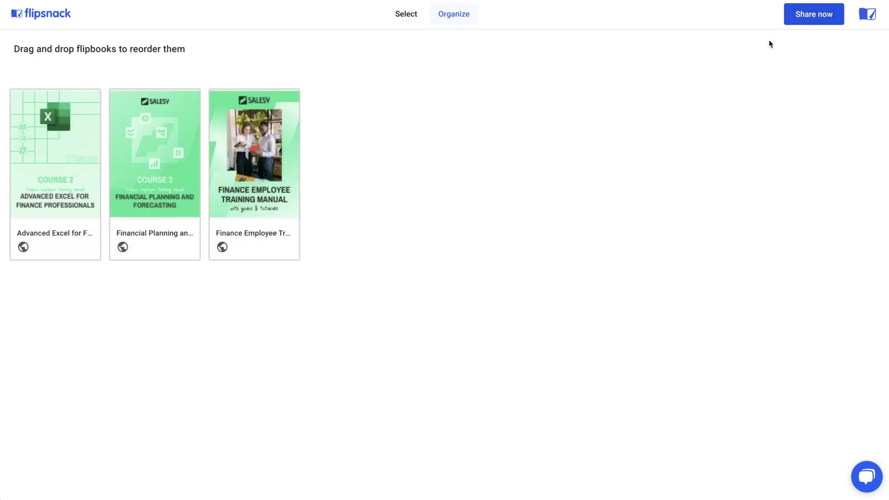
pyautogui.moveTo(280, 123); pyautogui.dragTo(68, 129)
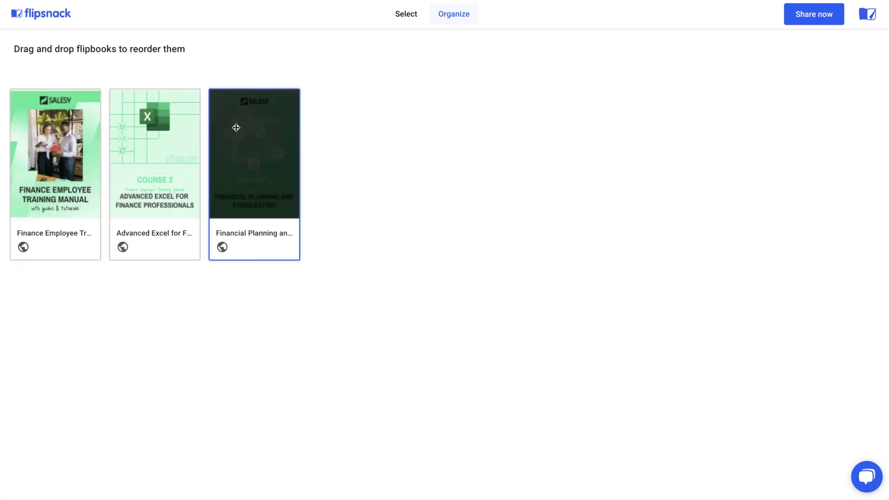
# Replace the title with 'Finance Training Guidebooks' and write the guidebooks description.
pyautogui.click(806, 23)
pyautogui.click(373, 191)
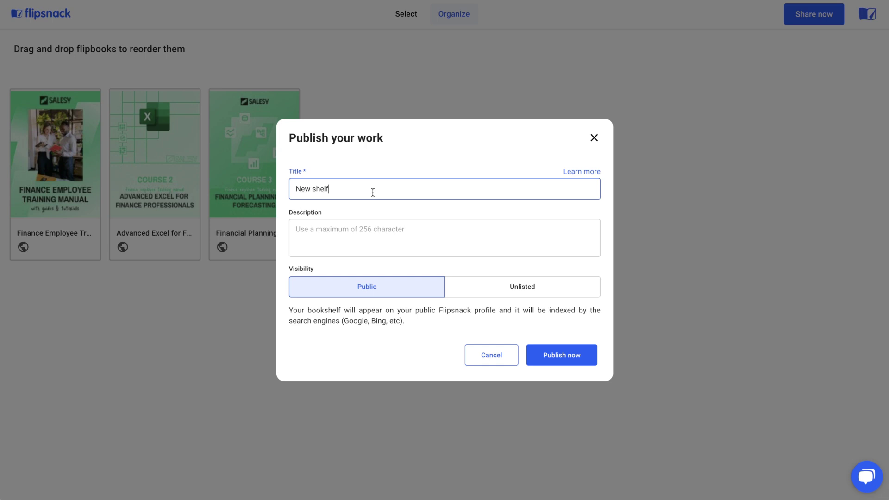
pyautogui.hotkey('ctrl', 'a')
pyautogui.write('Finance Training Guidebooks')
pyautogui.click(340, 229)
pyautogui.write('Finance Training Guidebooks provide essential knowledge for finance professionals. Covering core financial tasks, advanced Excel skills, and financial planning, these guidebooks help enhance efficiency, accuracy, and strategic decision-making.')
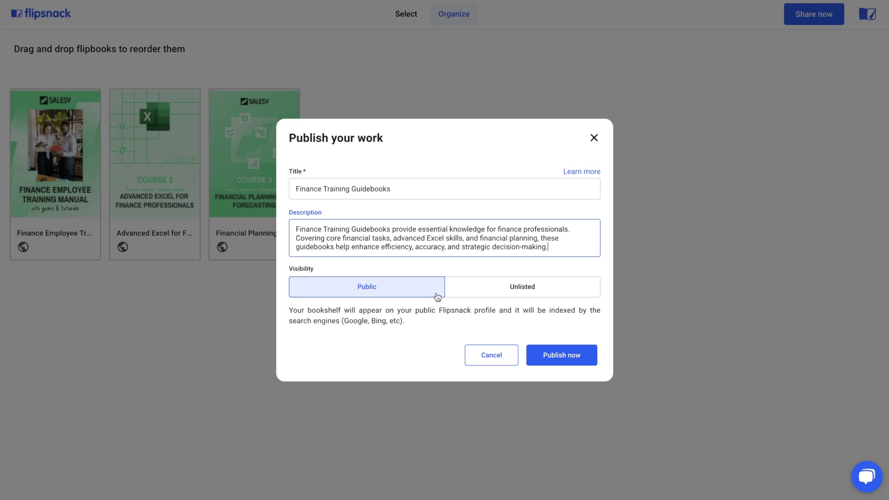
# Publish the Finance Training Guidebooks bookshelf to the team flipbooks.
pyautogui.click(549, 366)
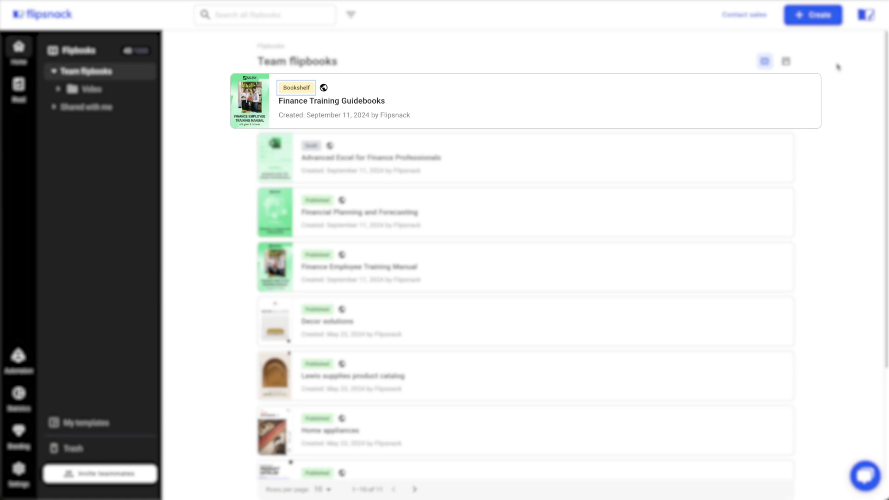
pyautogui.moveTo(526, 103)
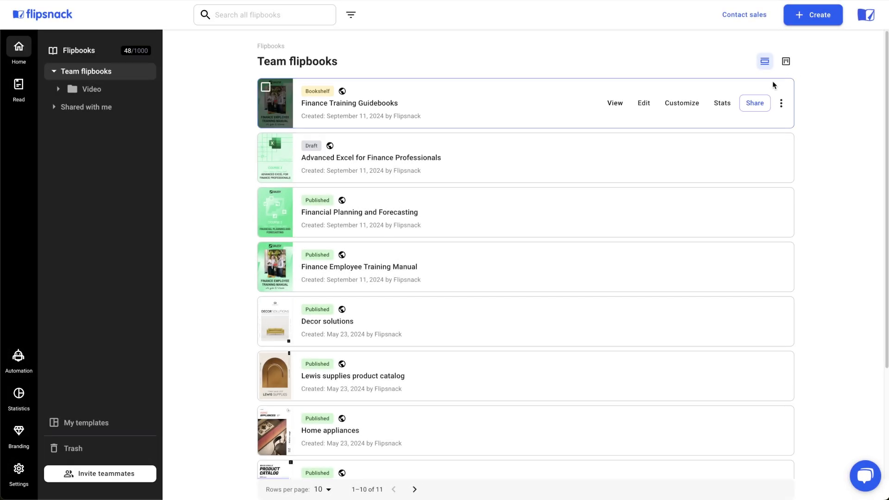
# Reduce the bookshelf thumbnail size to 150 in customization.
pyautogui.click(694, 110)
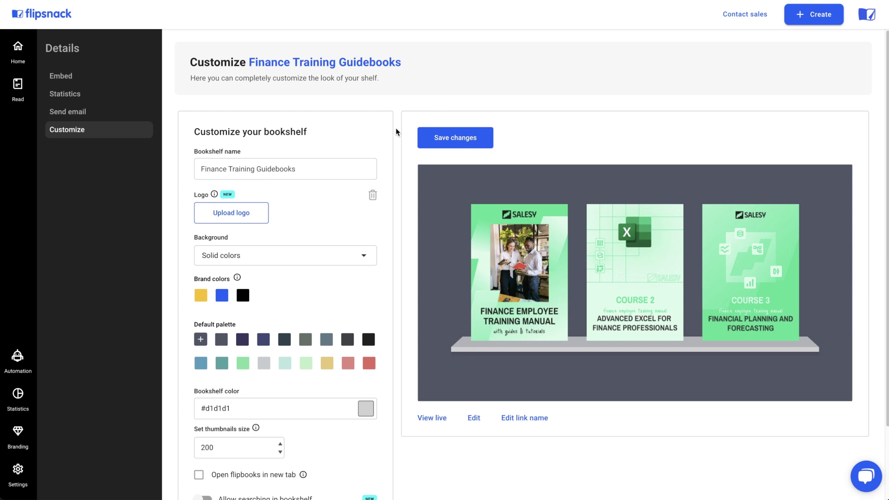
pyautogui.click(313, 176)
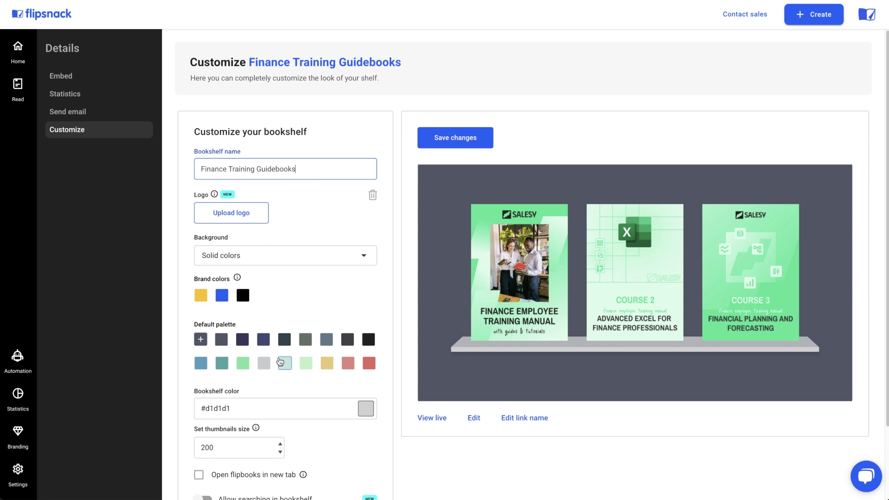
pyautogui.doubleClick(229, 443)
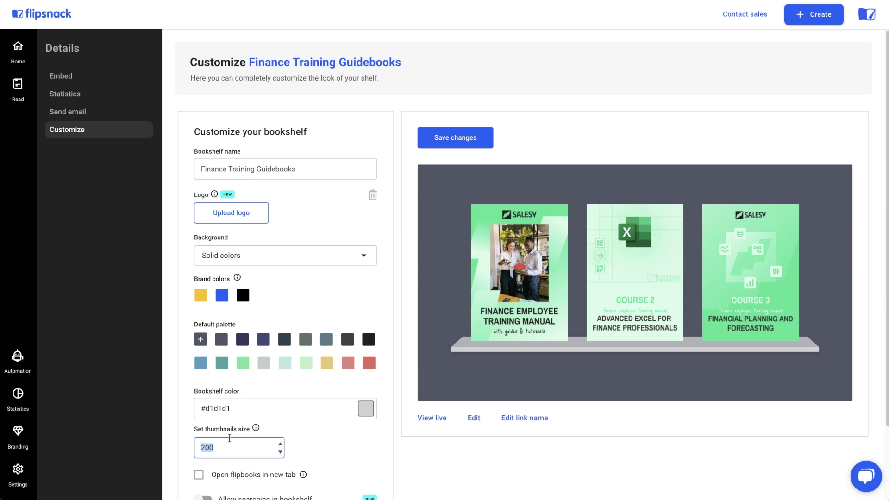
pyautogui.write('150')
pyautogui.click(309, 454)
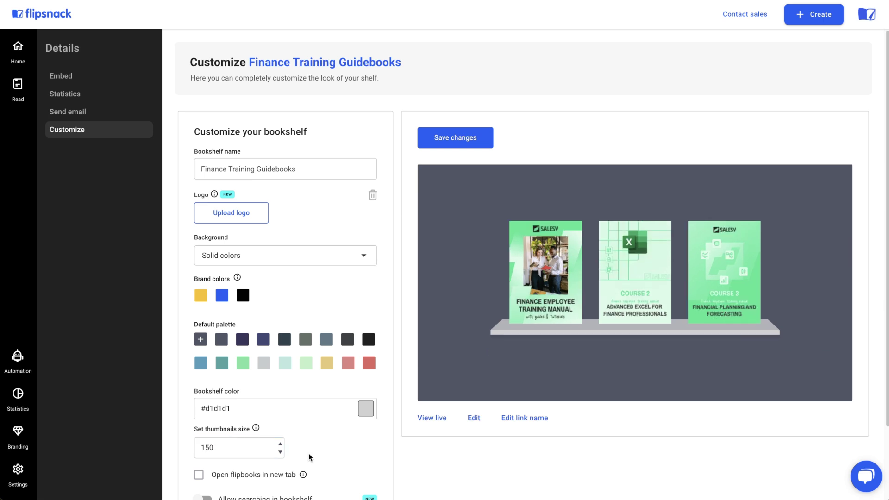
pyautogui.click(249, 220)
pyautogui.click(327, 282)
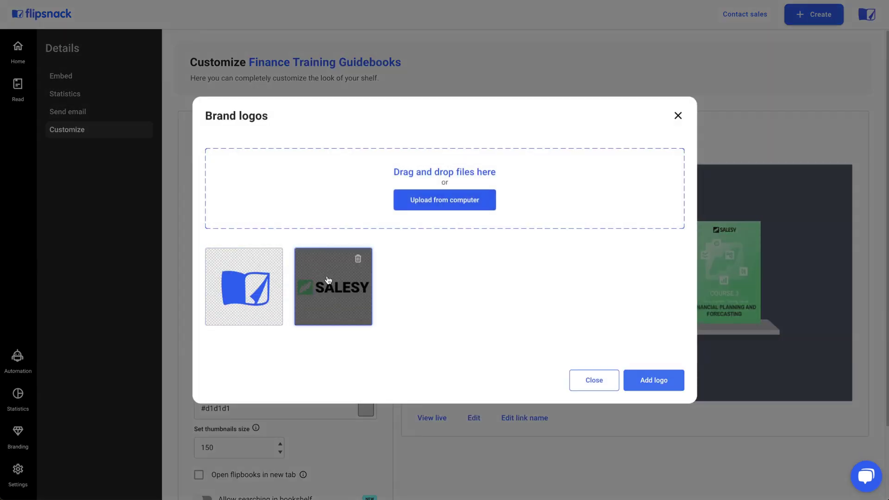
pyautogui.click(647, 379)
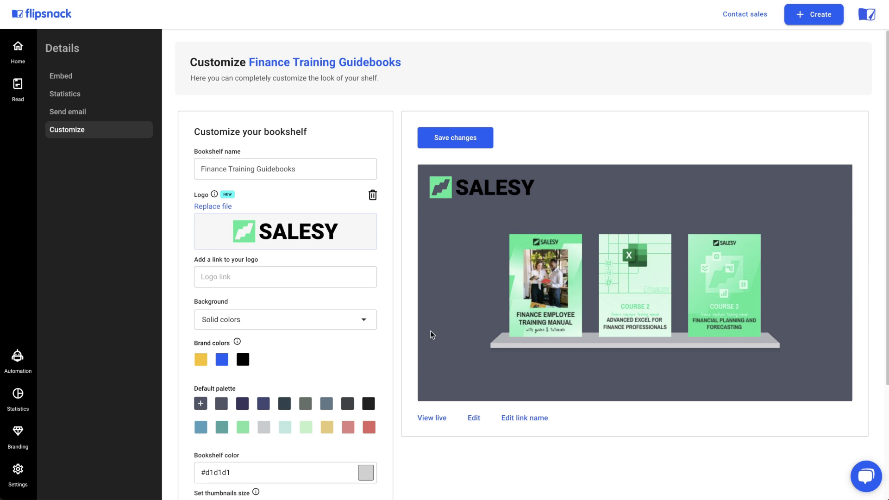
pyautogui.click(249, 277)
pyautogui.write('https://www.financetraining.com')
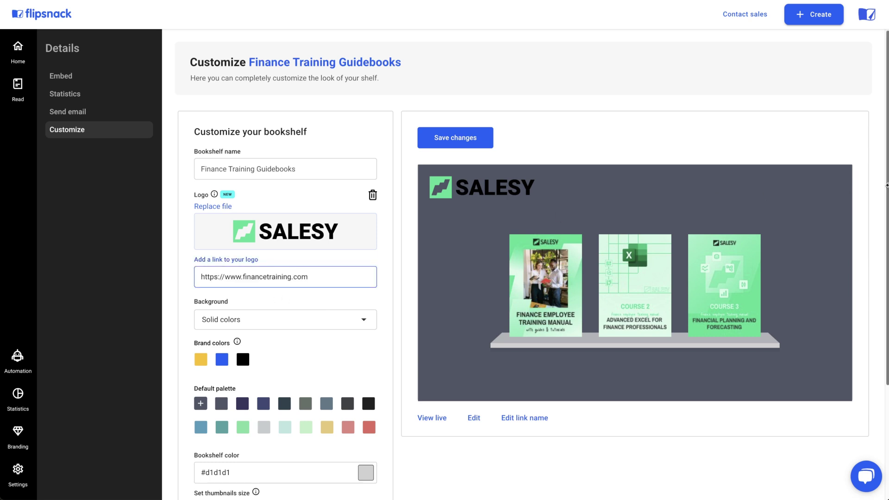
pyautogui.scroll(-2, 719, 199)
pyautogui.scroll(-2, 883, 246)
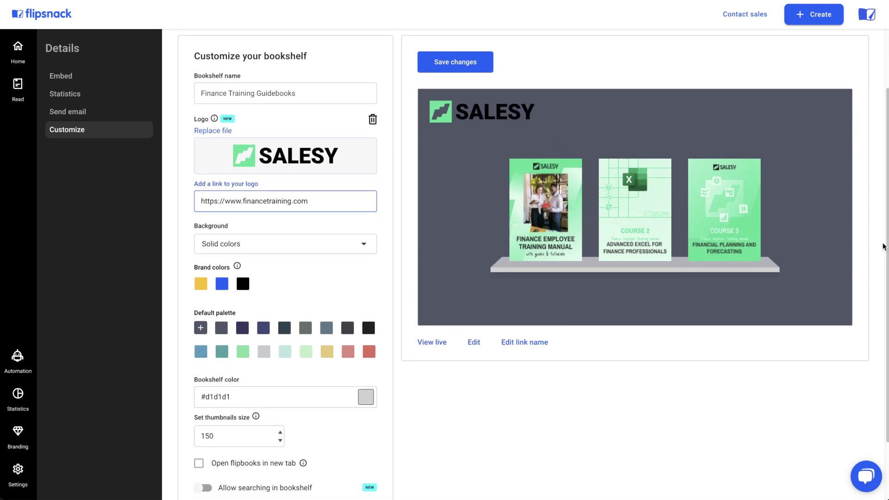
# Keep a solid-colour background and try black, light grey and teal swatches.
pyautogui.click(279, 252)
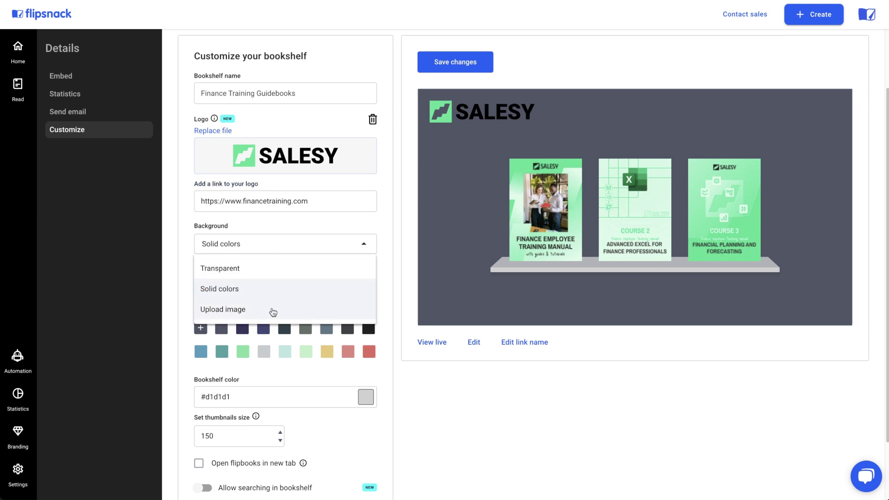
pyautogui.click(273, 295)
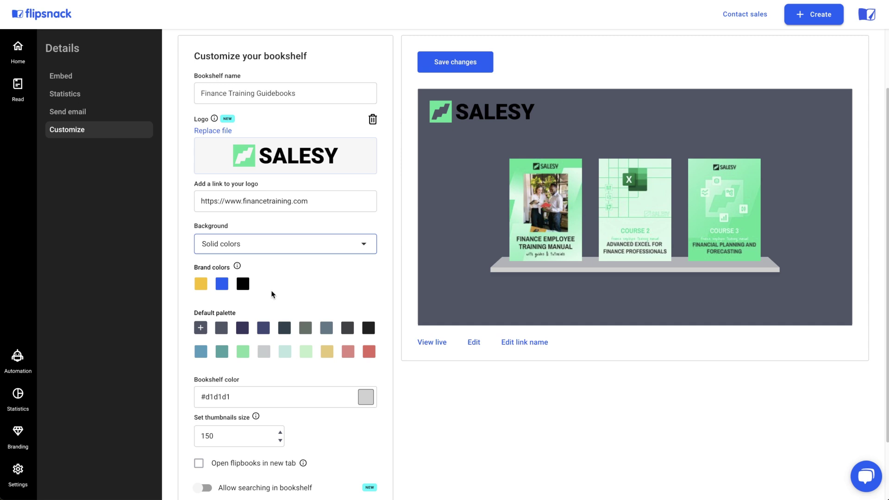
pyautogui.click(200, 283)
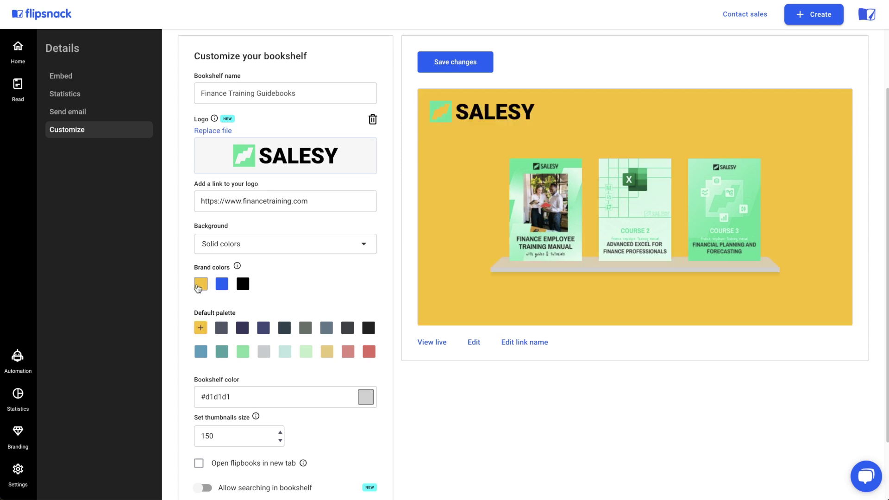
pyautogui.click(243, 284)
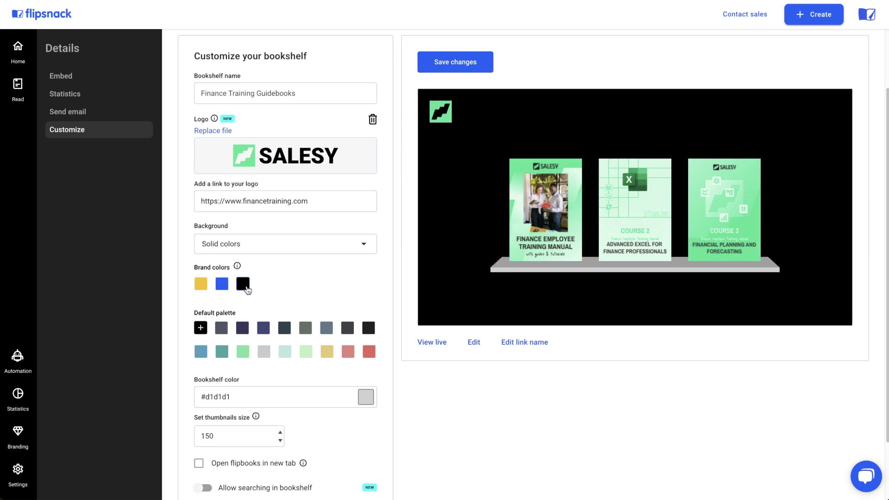
pyautogui.click(242, 327)
pyautogui.click(264, 351)
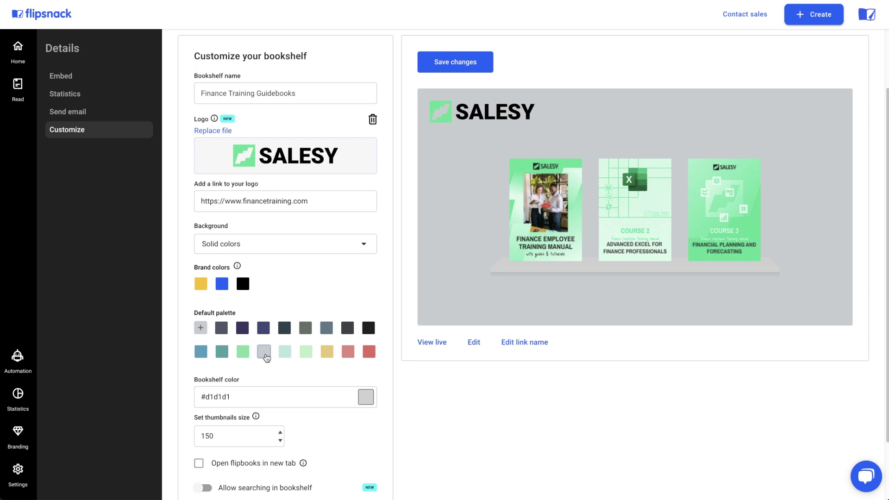
pyautogui.click(223, 353)
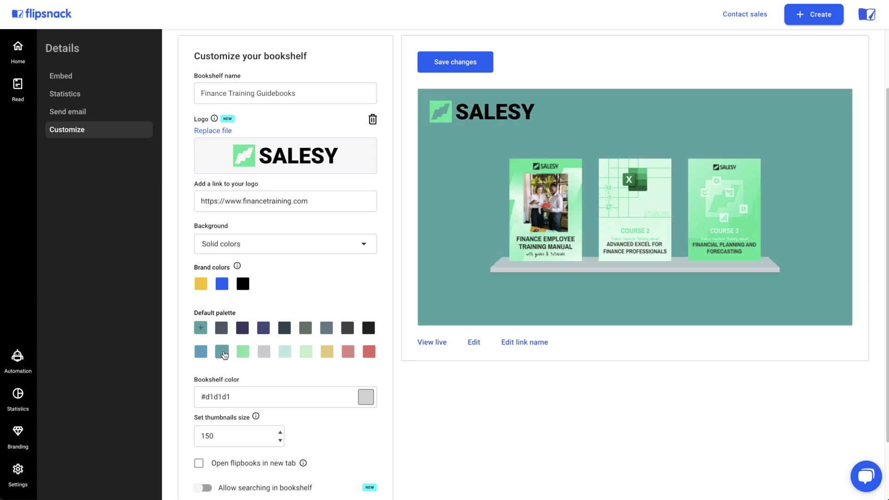
# Choose plain white as the custom background colour.
pyautogui.click(200, 328)
pyautogui.moveTo(225, 348)
pyautogui.mouseDown()
pyautogui.moveTo(272, 334)
pyautogui.moveTo(223, 345)
pyautogui.moveTo(192, 330)
pyautogui.mouseUp()
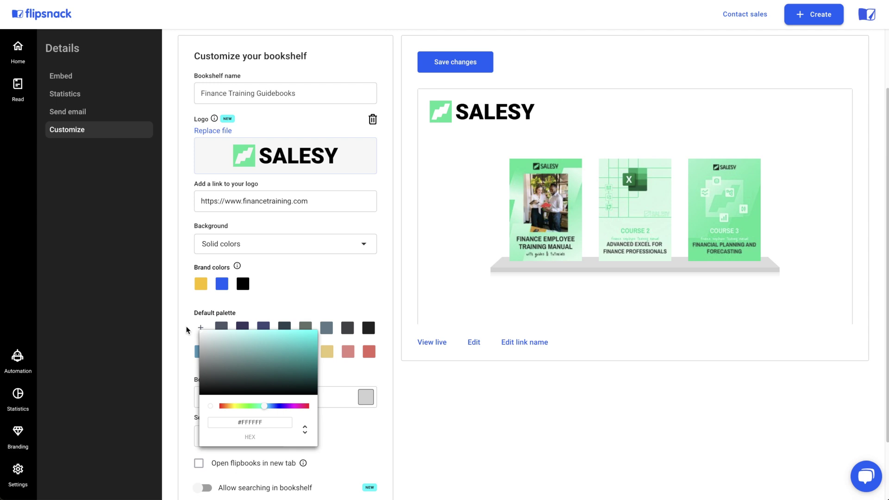
pyautogui.click(187, 330)
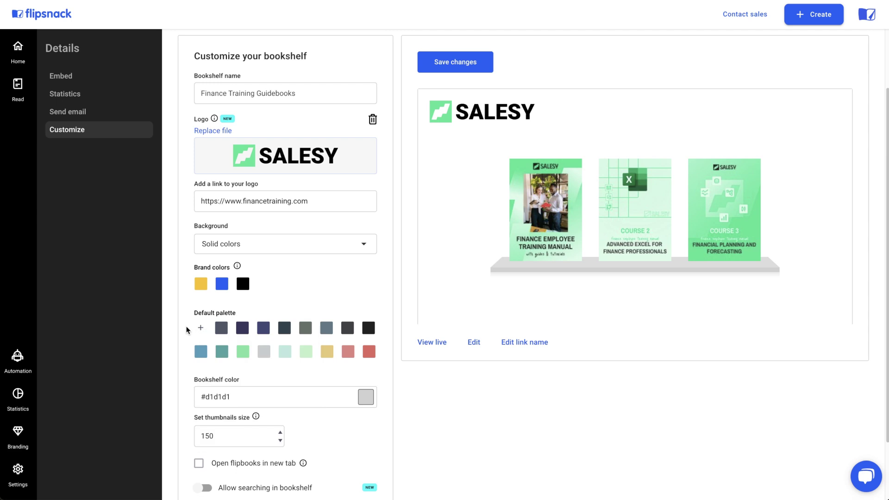
pyautogui.click(241, 251)
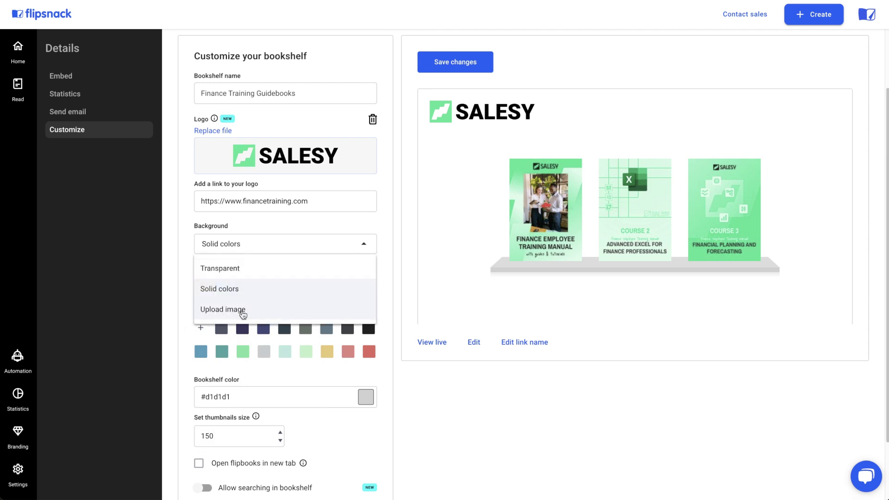
# Switch the background to an uploaded green image file.
pyautogui.click(241, 314)
pyautogui.click(240, 291)
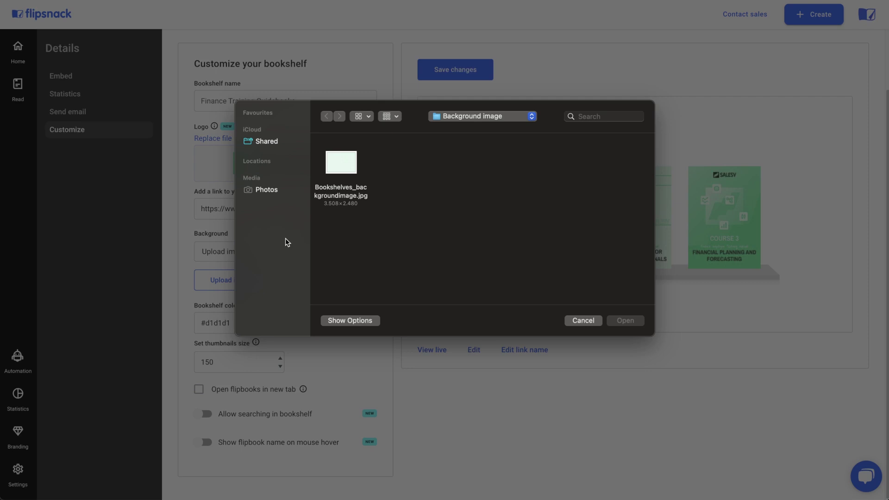
pyautogui.click(342, 167)
pyautogui.click(609, 322)
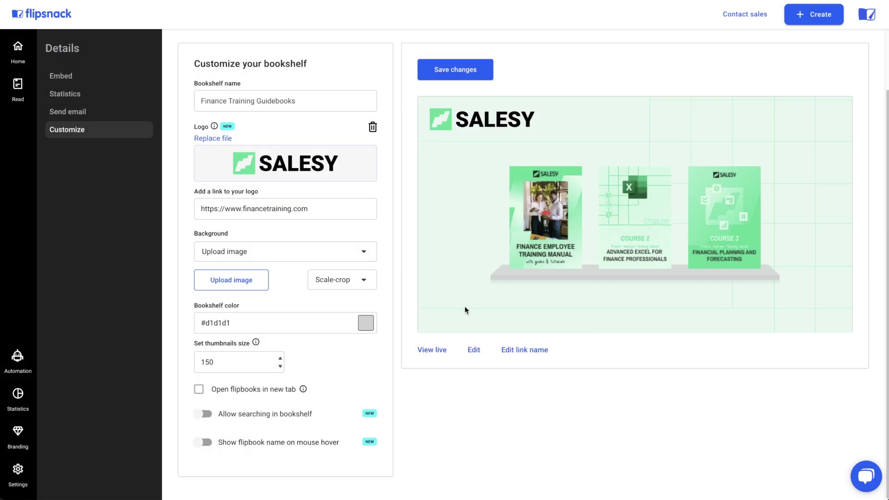
# Try Center and Tile image fits, then keep Scale-crop.
pyautogui.click(351, 281)
pyautogui.click(352, 300)
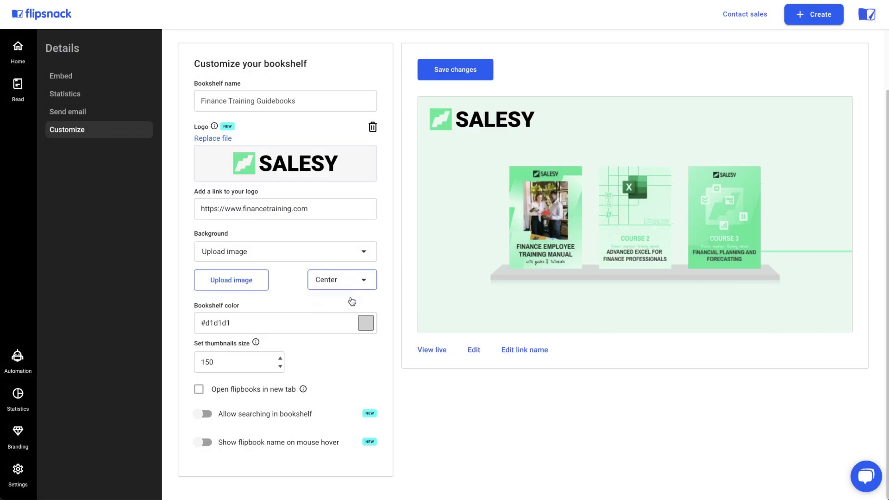
pyautogui.click(349, 287)
pyautogui.click(349, 302)
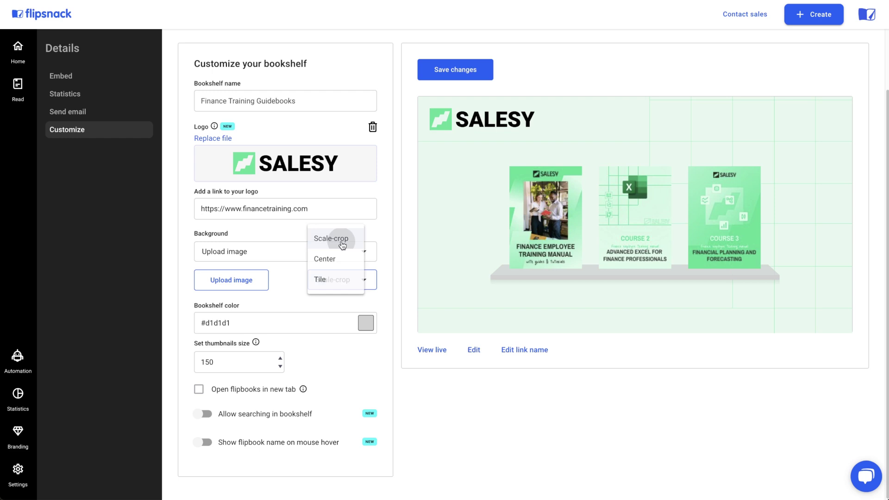
pyautogui.click(341, 242)
pyautogui.click(312, 249)
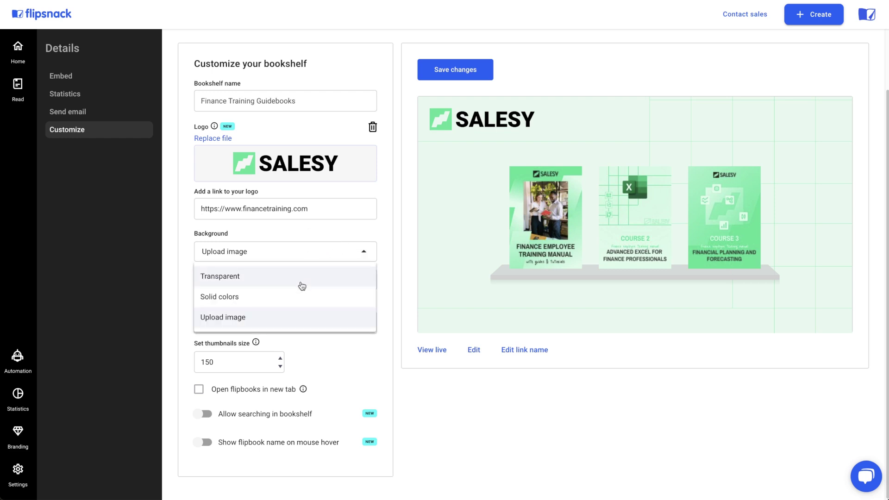
# Make the background transparent and set the shelf colour to black #000000.
pyautogui.click(301, 277)
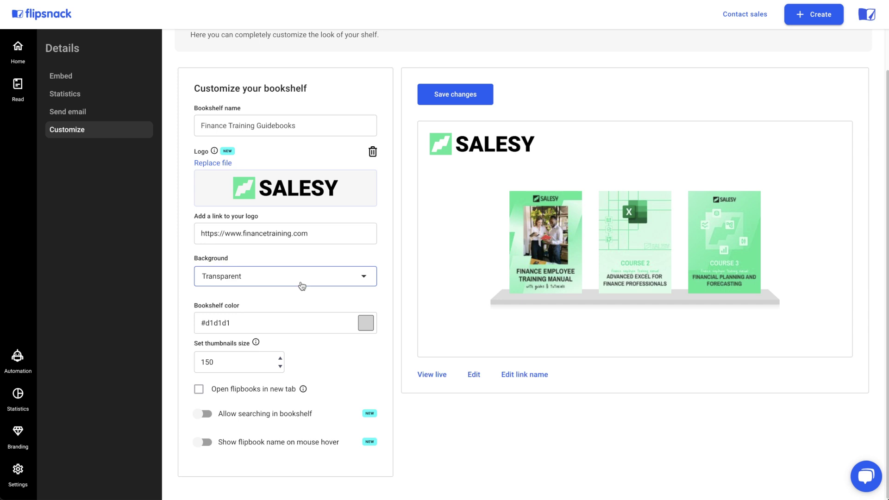
pyautogui.click(235, 322)
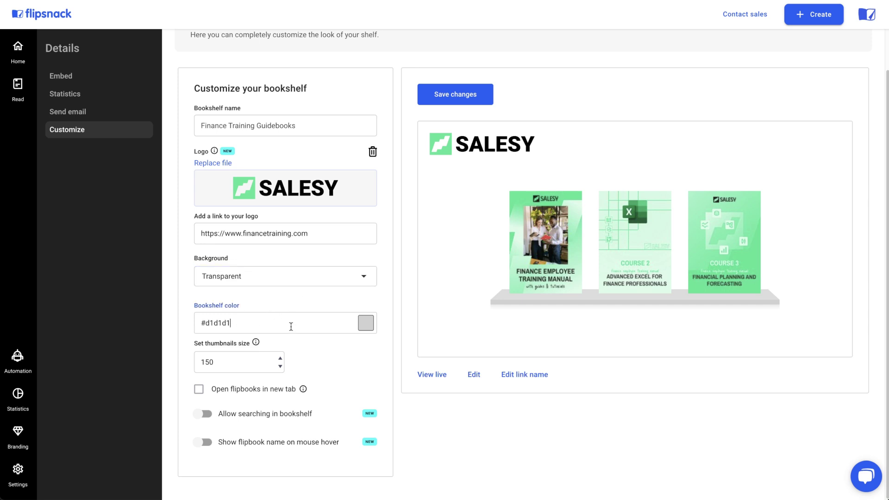
pyautogui.click(364, 323)
pyautogui.moveTo(364, 327); pyautogui.dragTo(348, 402)
pyautogui.click(322, 361)
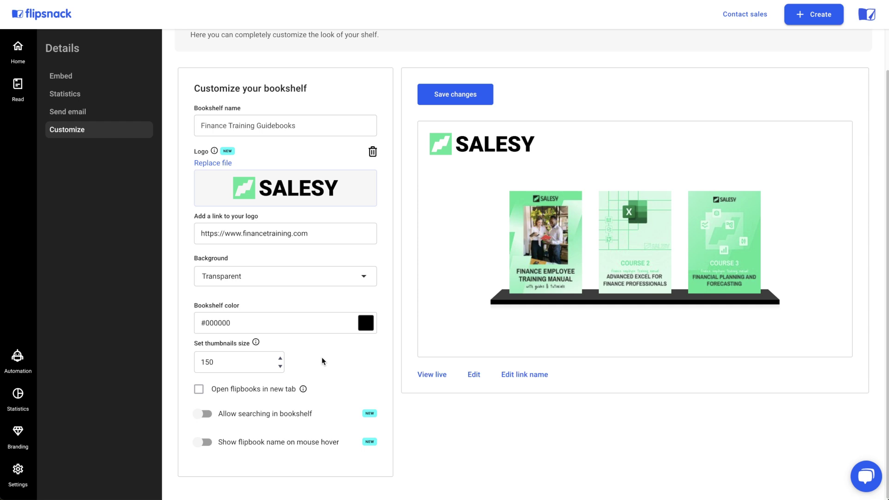
# Enable opening flipbooks in a new tab, bookshelf search and names on hover.
pyautogui.click(199, 393)
pyautogui.click(200, 416)
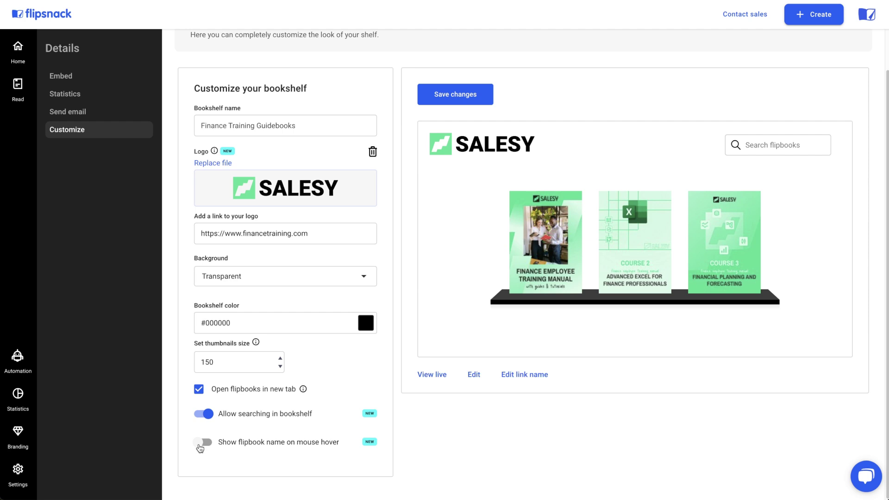
pyautogui.click(199, 445)
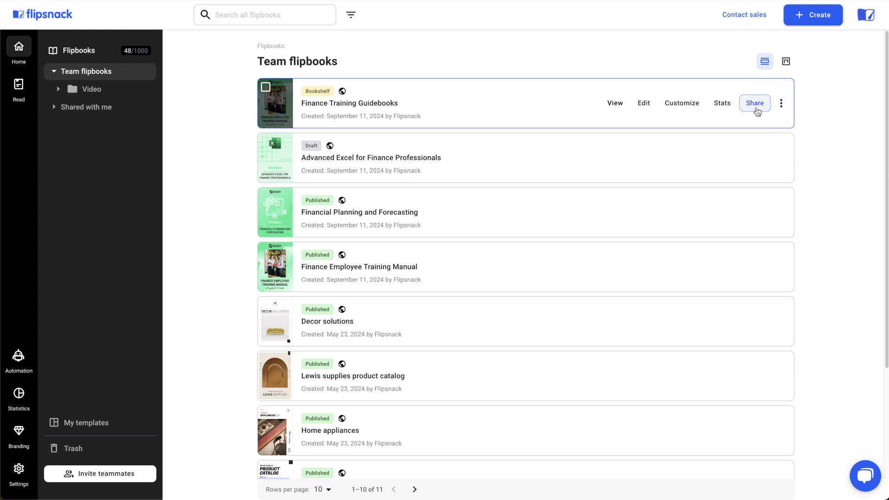
# Copy the bookshelf's full-screen share link from the Share dialog and dismiss it.
pyautogui.click(755, 108)
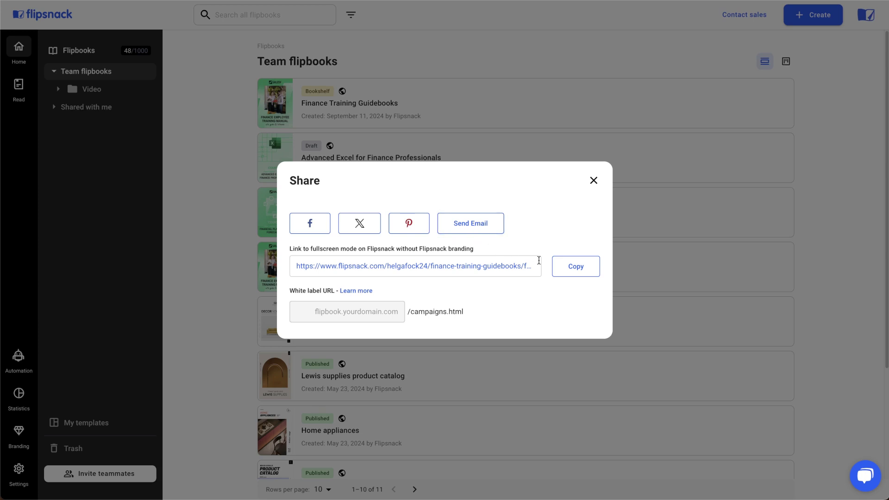
pyautogui.click(573, 274)
pyautogui.click(592, 183)
# Copy the bookshelf embed code with responsive width turned back on after toggling it off.
pyautogui.click(780, 103)
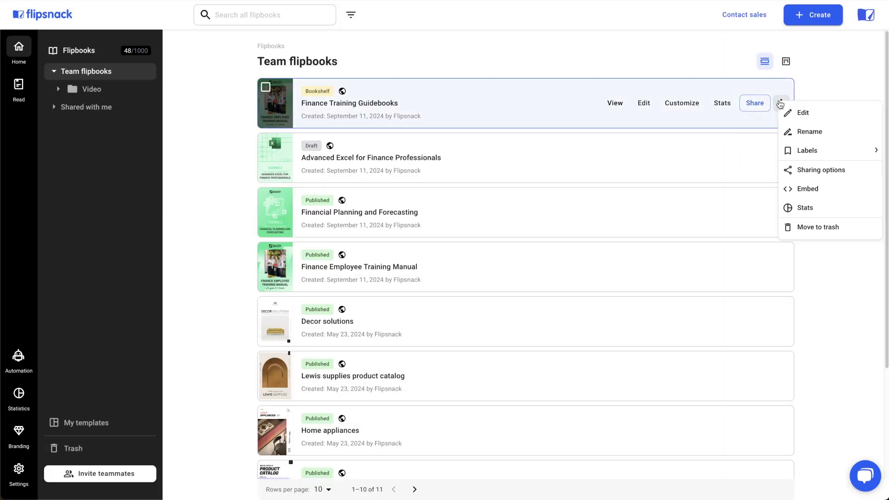
pyautogui.click(828, 197)
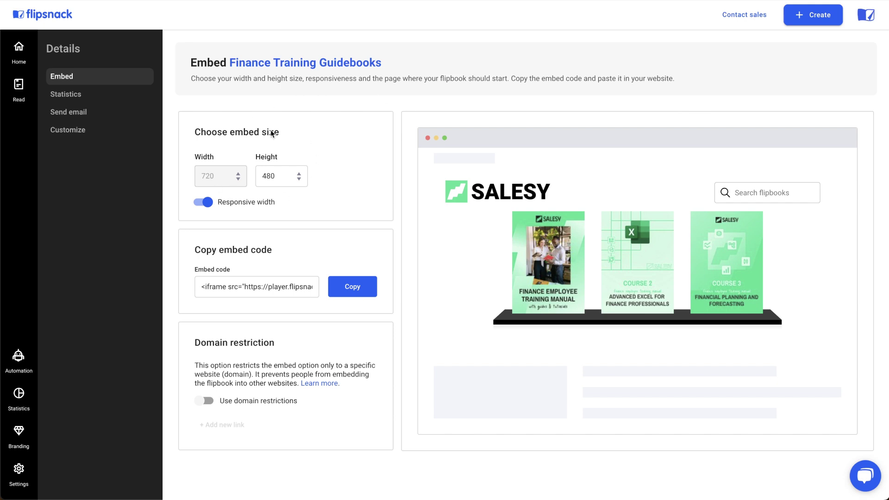
pyautogui.click(210, 204)
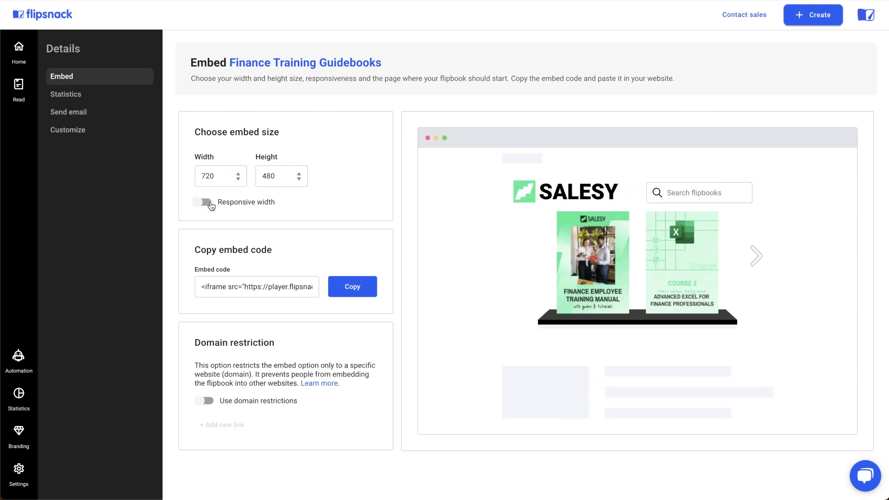
pyautogui.click(207, 203)
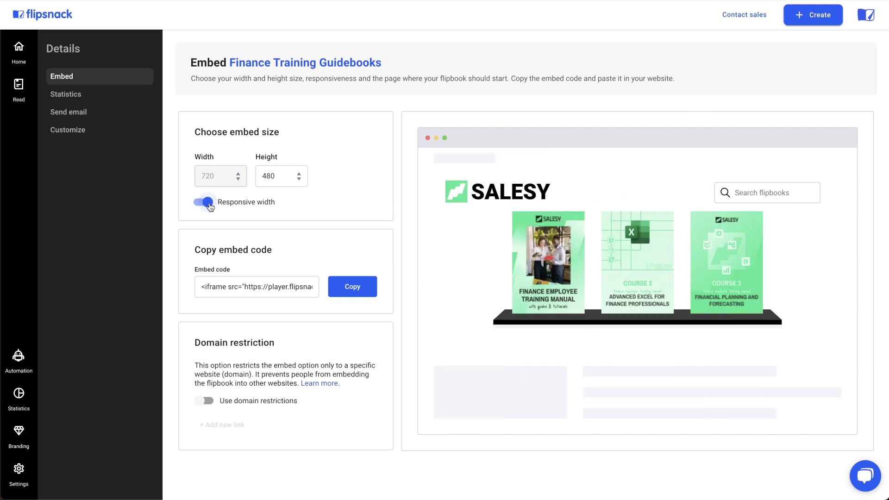
pyautogui.click(341, 293)
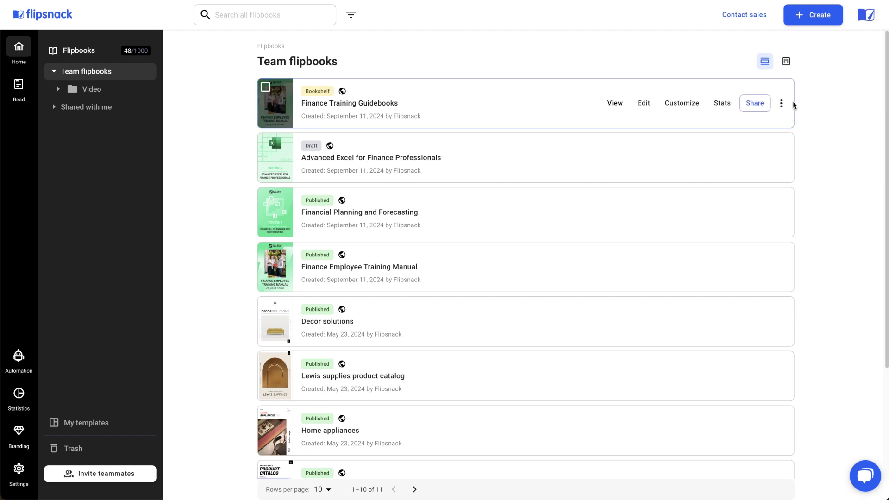
# Review bookshelf Stats, then the Finance Employee Training Manual's figures with the bookshelf selector opened.
pyautogui.click(783, 104)
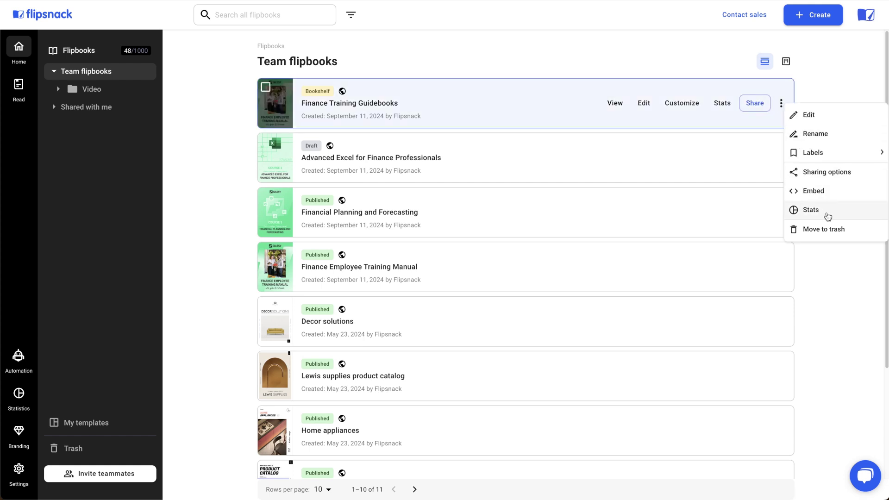
pyautogui.click(810, 210)
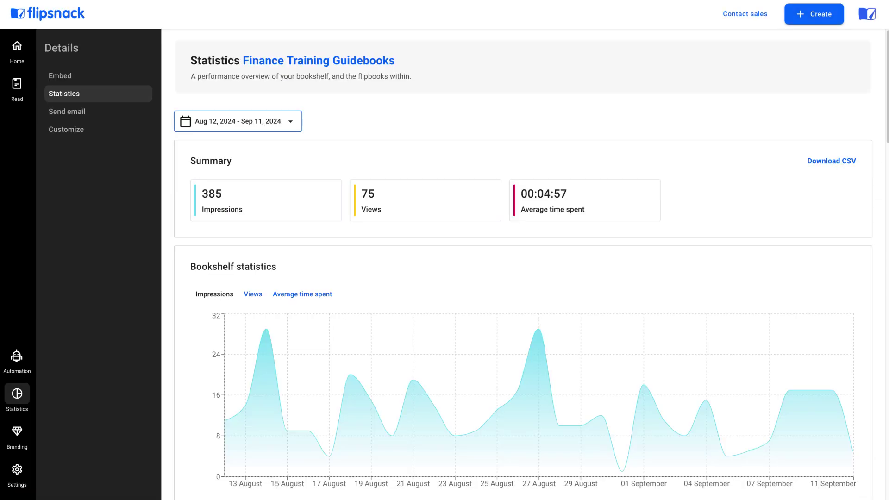
pyautogui.scroll(-1, 521, 264)
pyautogui.scroll(-1, 521, 264)
pyautogui.scroll(-1, 520, 264)
pyautogui.scroll(-2, 521, 264)
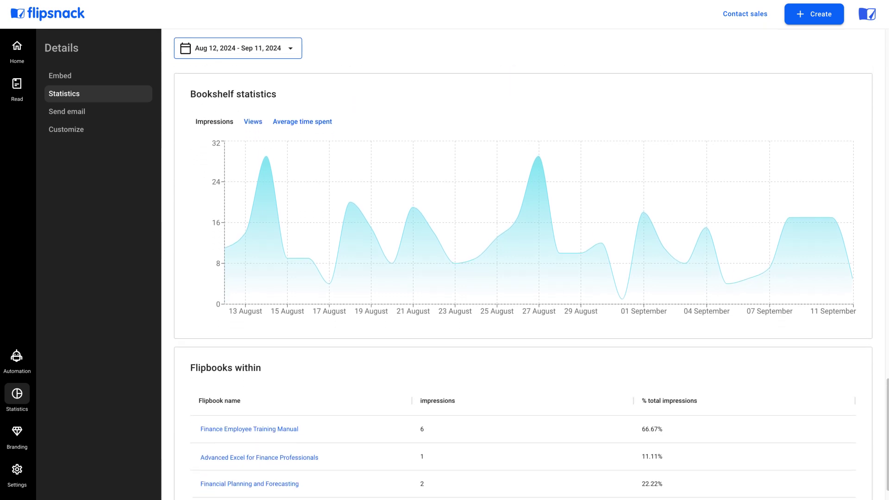
pyautogui.scroll(-1, 521, 264)
pyautogui.scroll(-1, 521, 264)
pyautogui.scroll(-1, 520, 265)
pyautogui.scroll(-1, 521, 264)
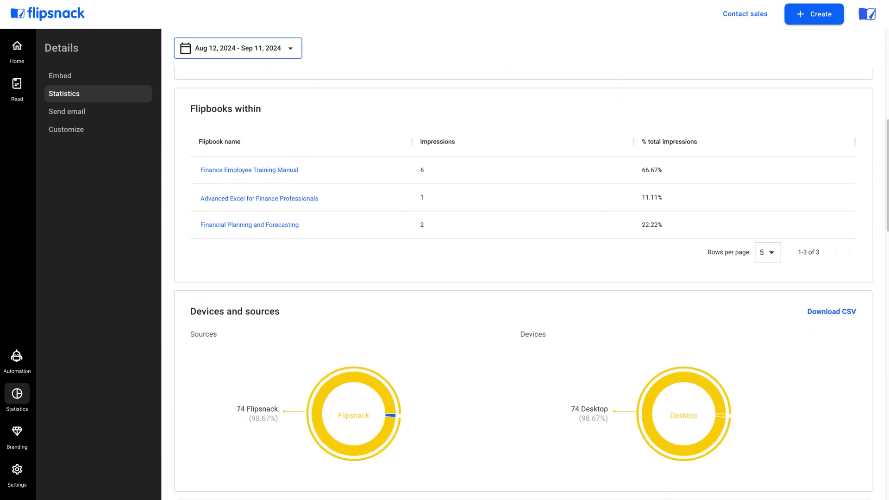
pyautogui.scroll(-1, 521, 264)
pyautogui.click(253, 153)
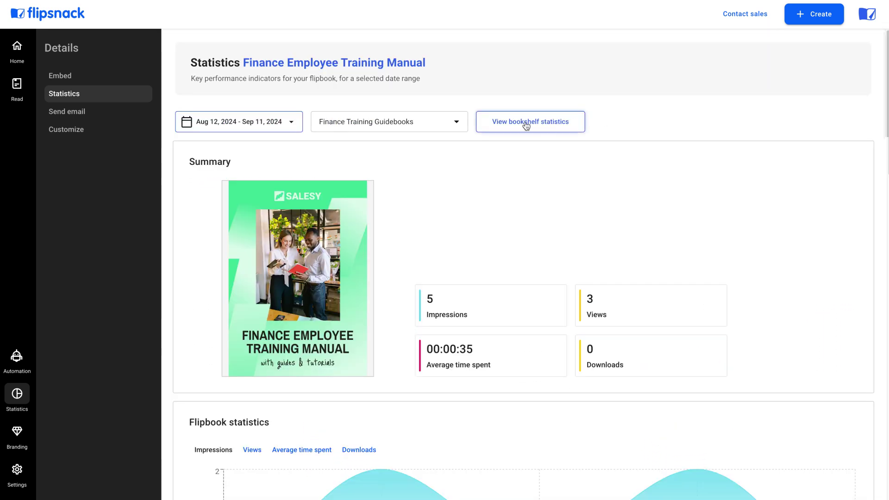
pyautogui.click(454, 125)
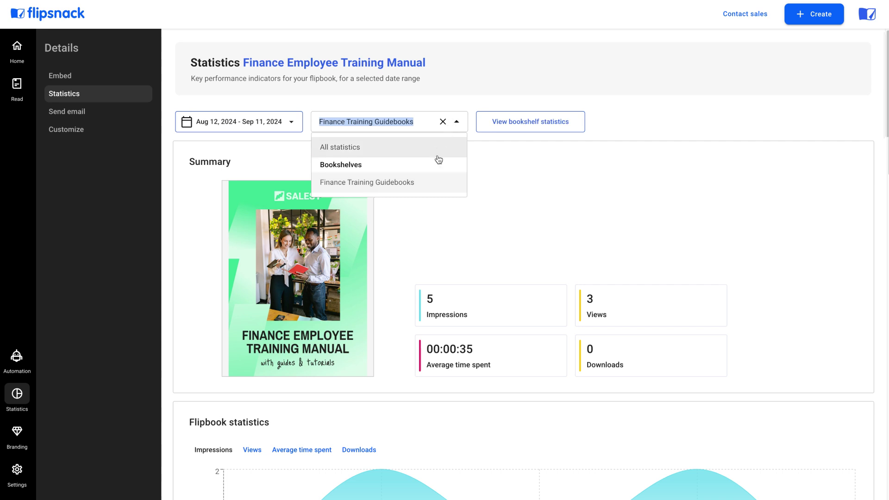